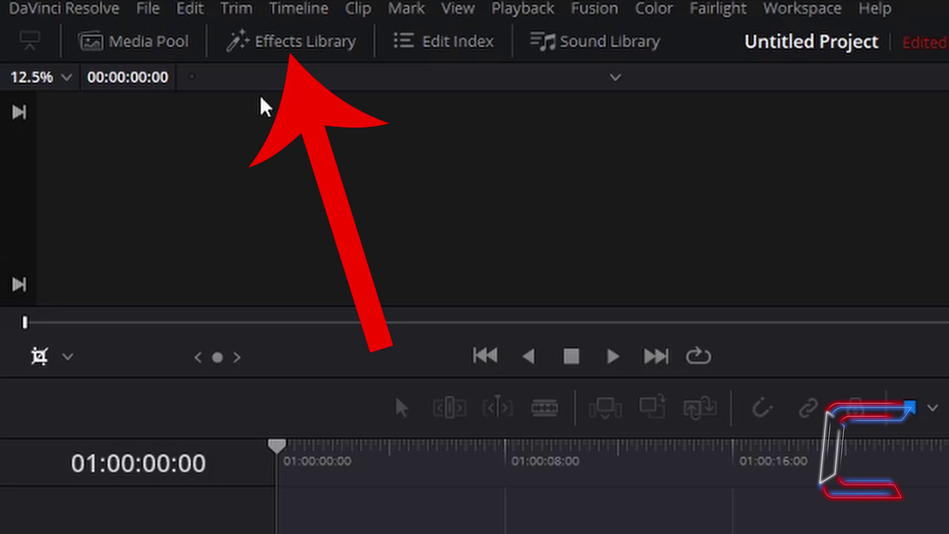
Add a Solid Color generator from the Effects Library's Generators onto the timeline
click(232, 40)
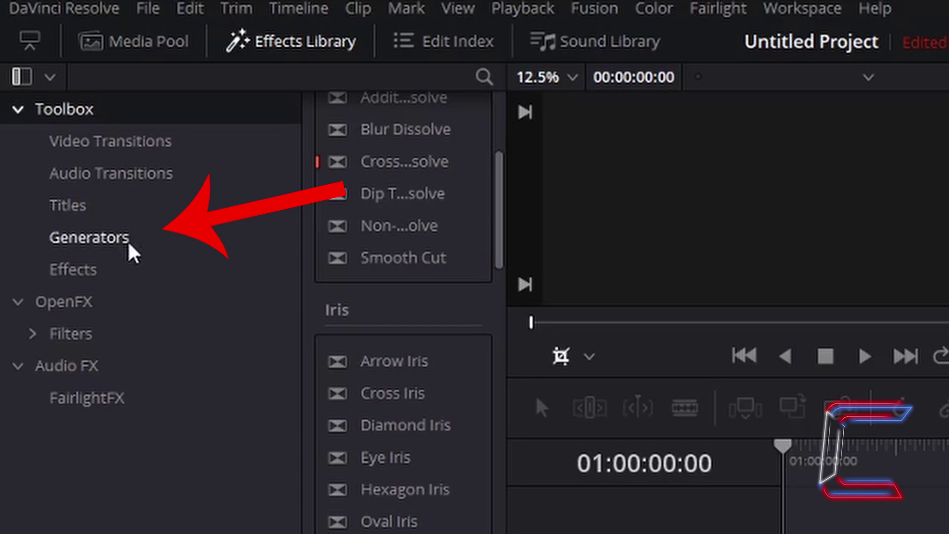
click(132, 250)
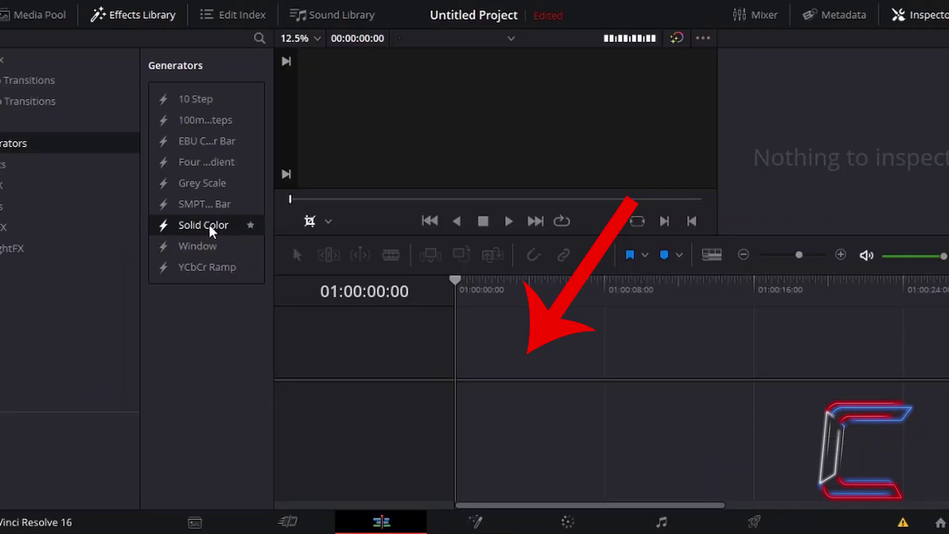
mouse_move(421, 366)
mouse_down()
mouse_move(319, 300)
mouse_move(458, 370)
mouse_up()
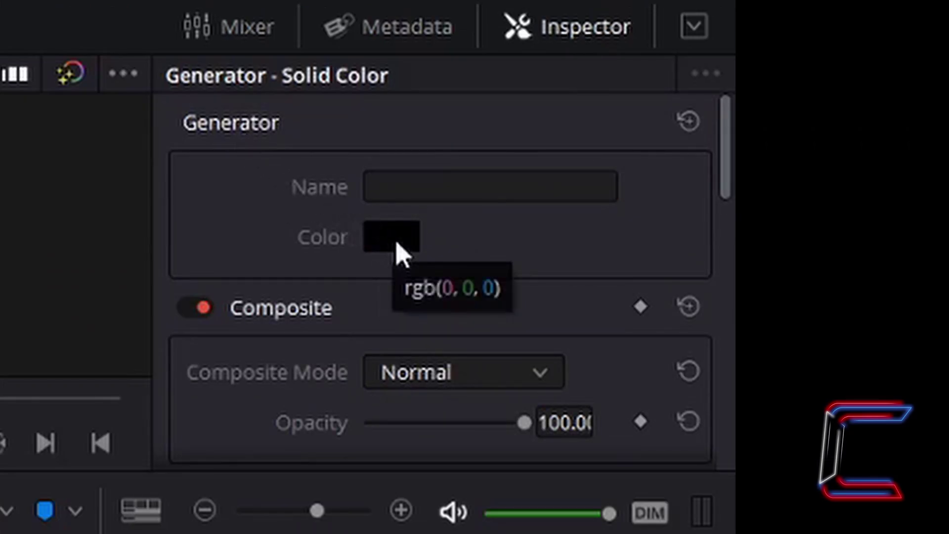
click(396, 250)
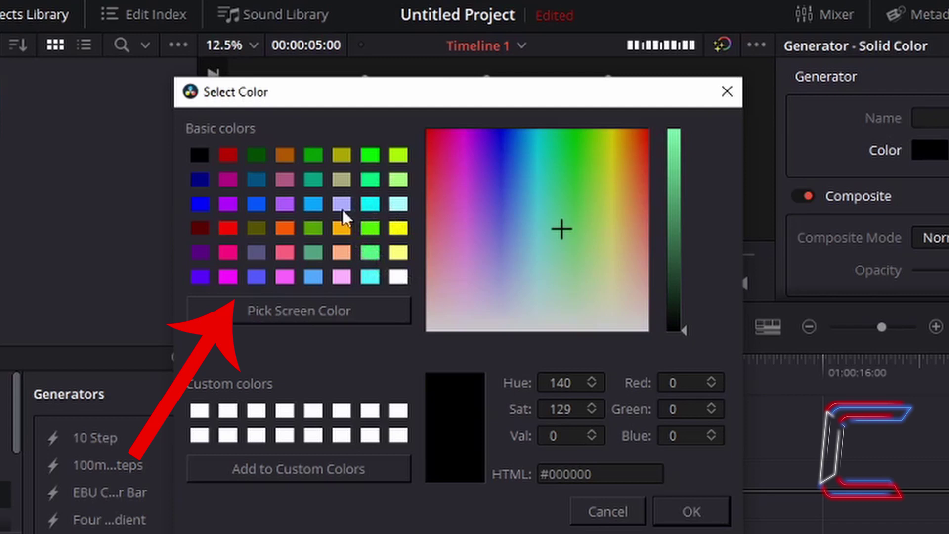
click(534, 201)
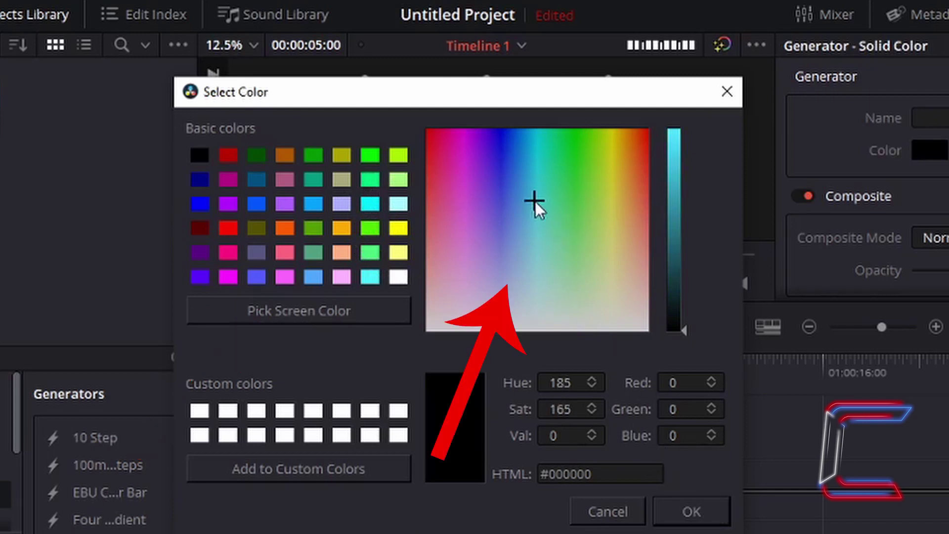
mouse_move(550, 189)
mouse_down()
mouse_move(535, 238)
mouse_move(559, 183)
mouse_move(598, 210)
mouse_move(577, 227)
mouse_move(550, 216)
mouse_move(574, 211)
mouse_move(562, 230)
mouse_up()
click(674, 198)
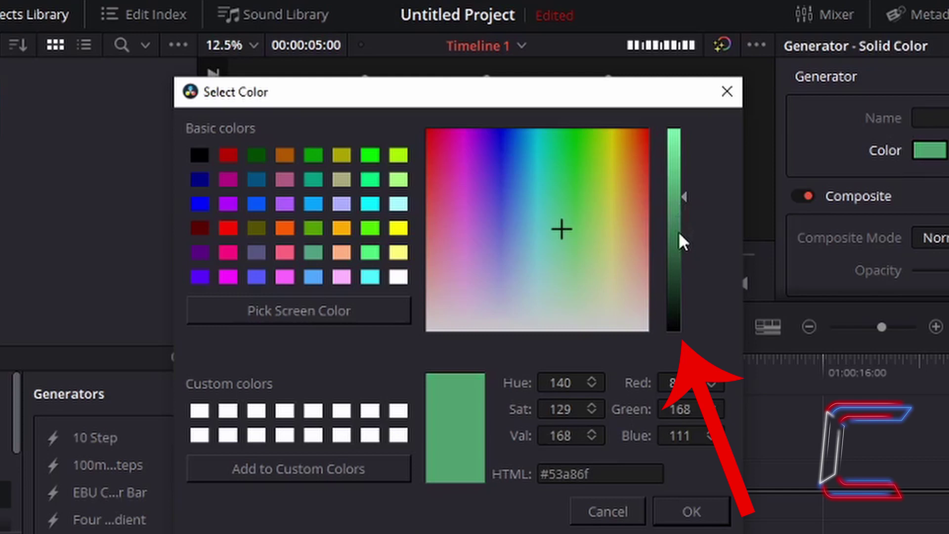
click(674, 154)
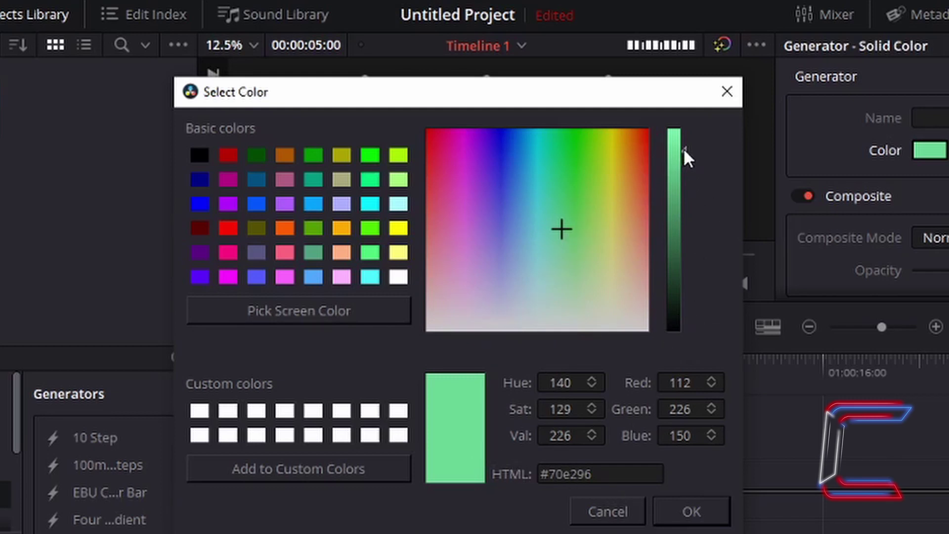
mouse_move(685, 148)
mouse_down()
mouse_move(681, 251)
mouse_move(692, 336)
mouse_up()
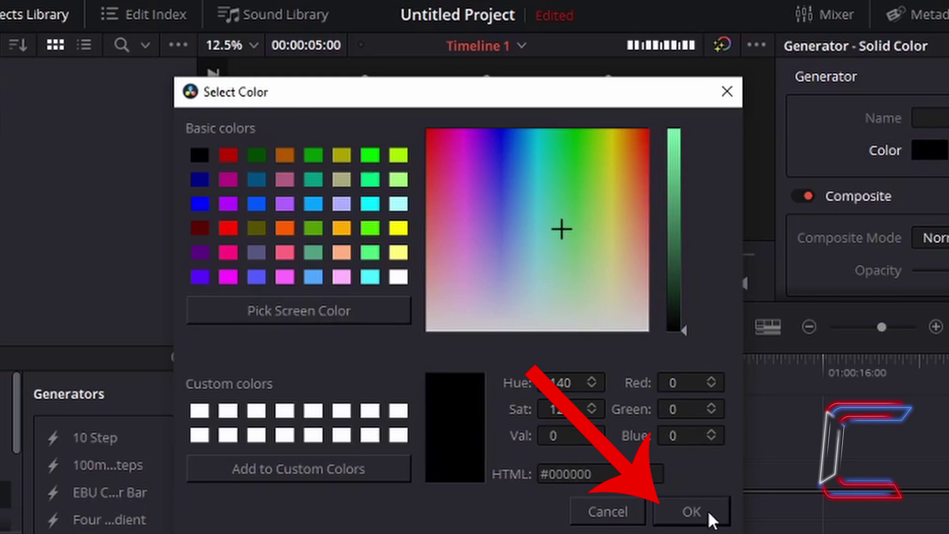
click(708, 511)
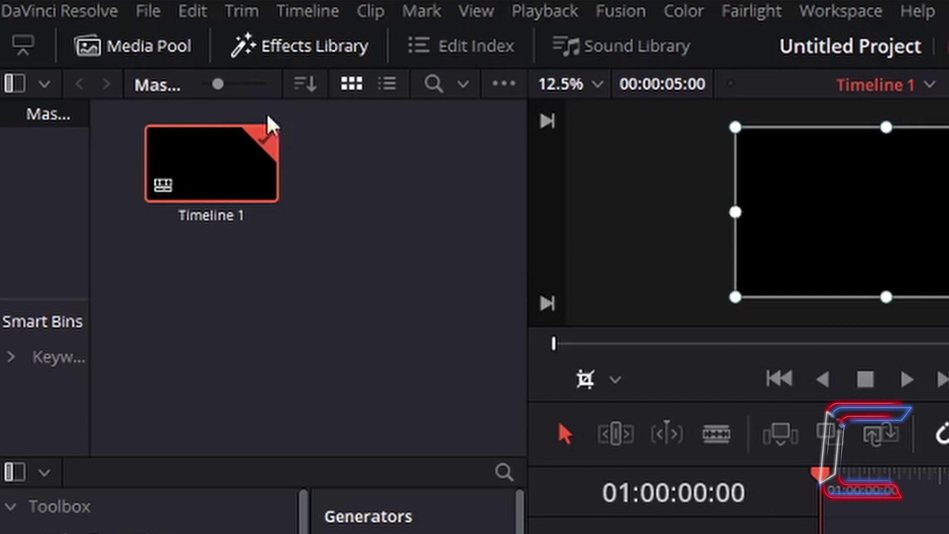
Import red Bucket 1.mp4 and place it on V2 above the Solid Color clip
click(148, 11)
mouse_move(200, 244)
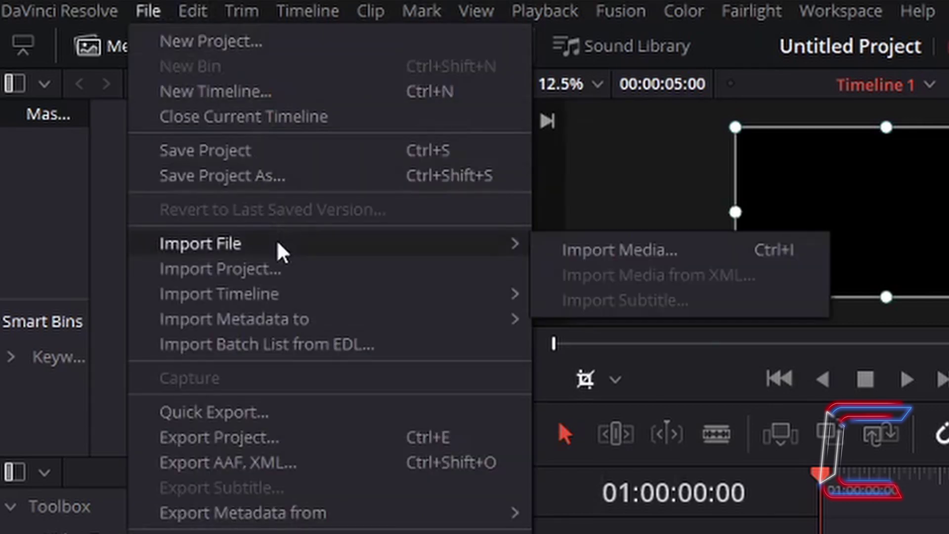
click(647, 251)
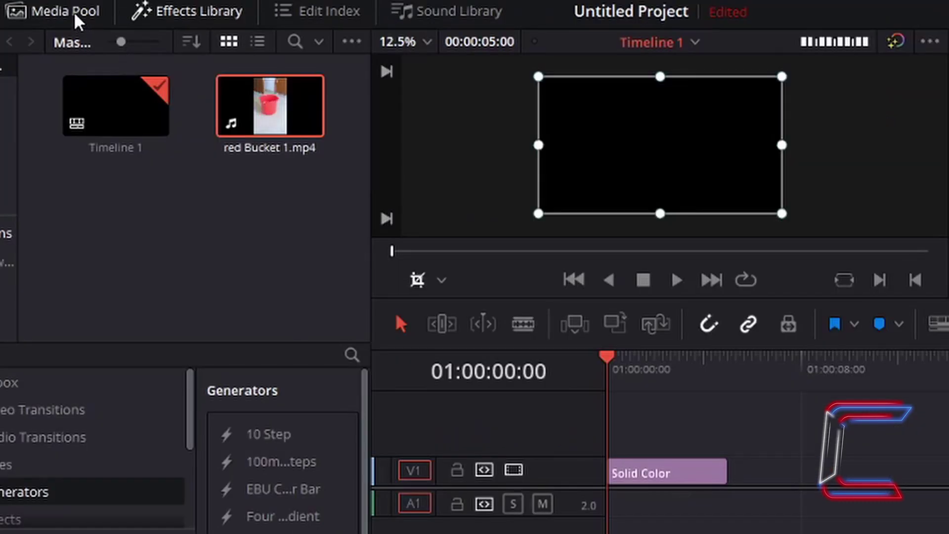
mouse_move(270, 106)
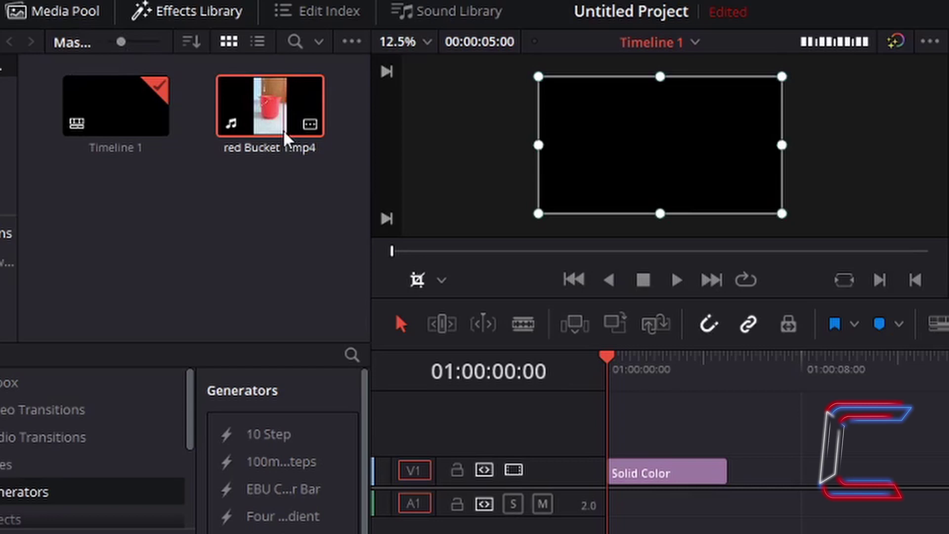
drag(286, 141, 587, 360)
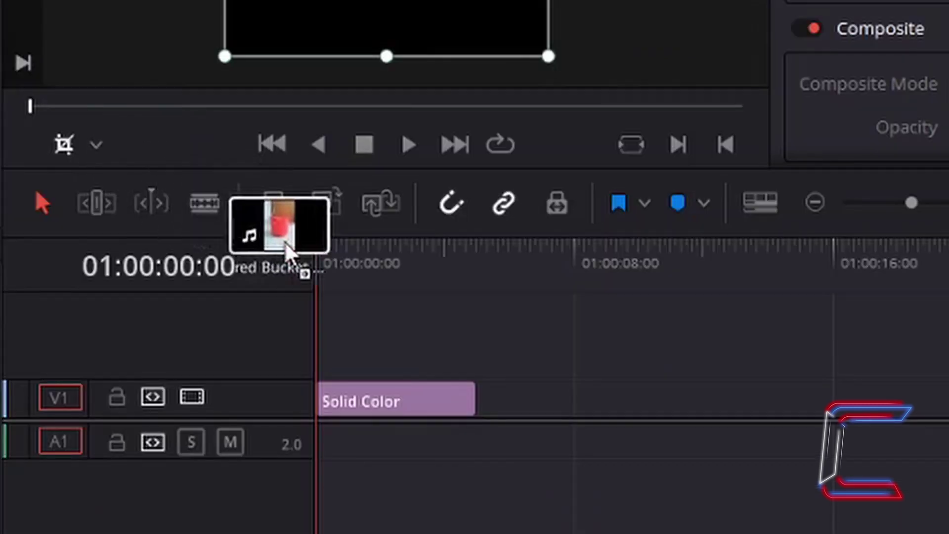
drag(286, 243, 321, 343)
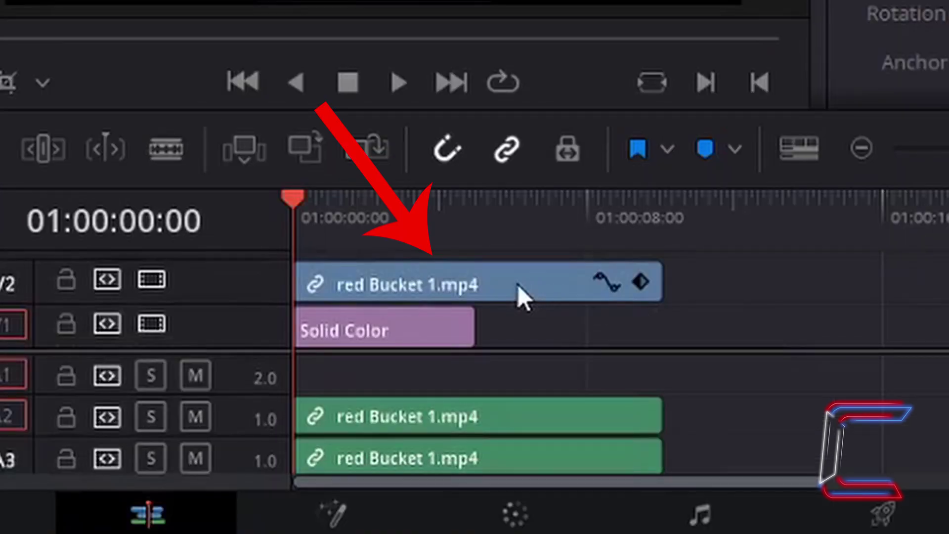
Switch the viewer overlay to Crop and crop the bucket clip's top and bottom slightly
click(517, 284)
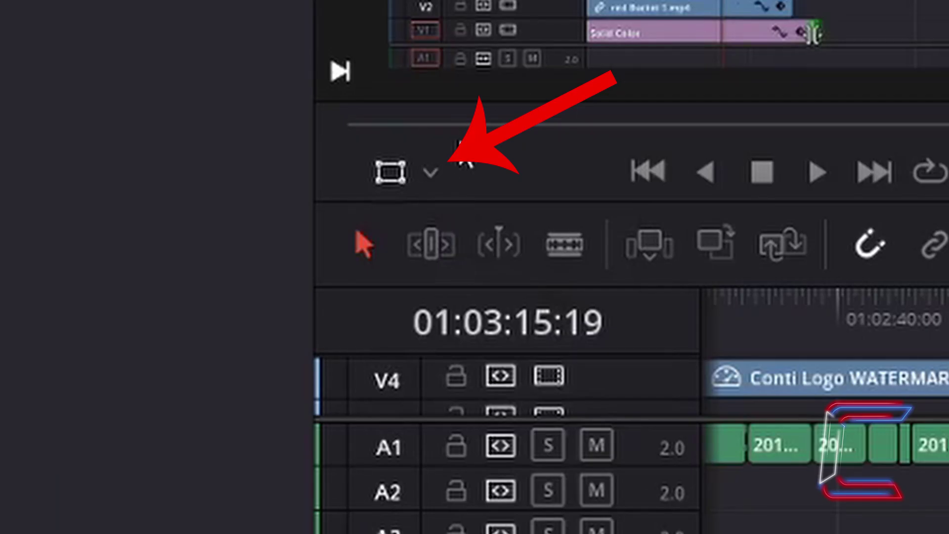
click(430, 173)
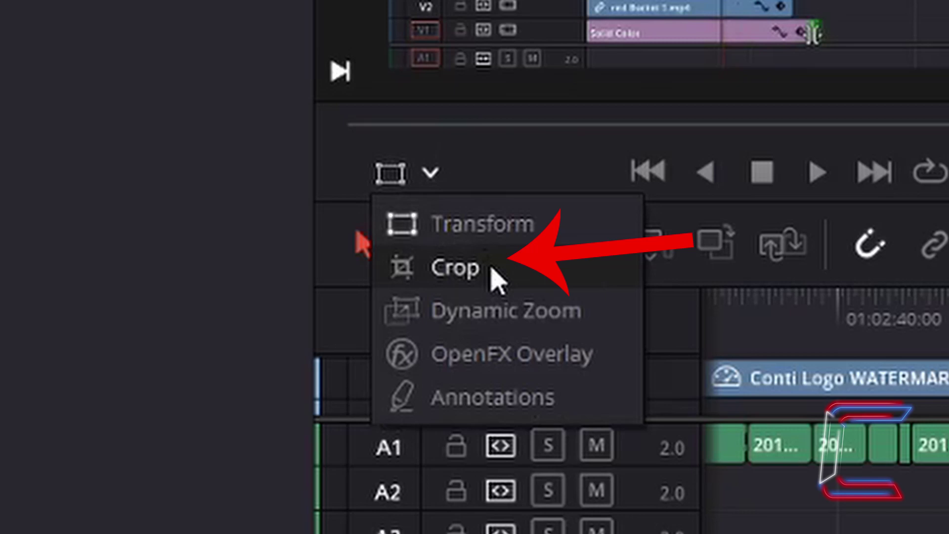
click(494, 276)
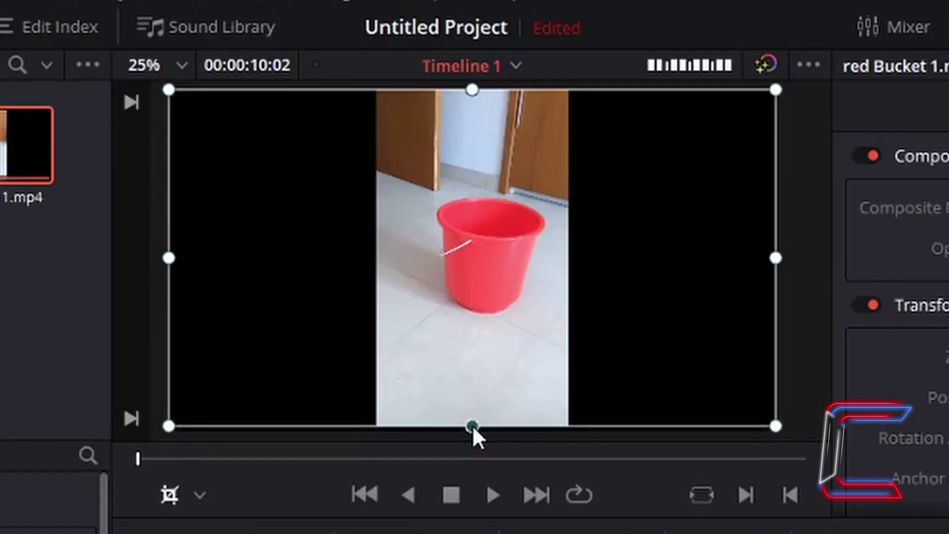
drag(473, 425, 473, 411)
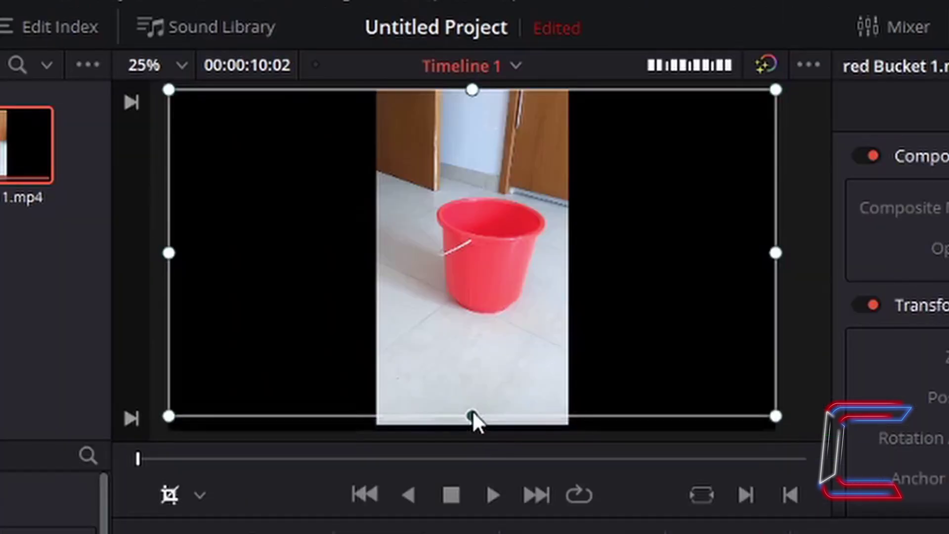
drag(473, 94, 470, 108)
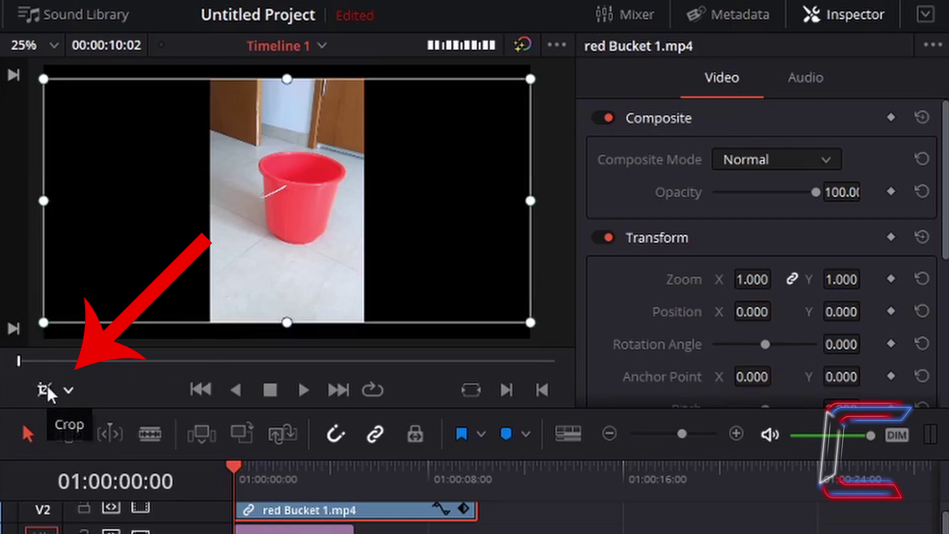
Zoom the bucket clip to 0.890, enable Linked Selection, and show transform handles
click(47, 386)
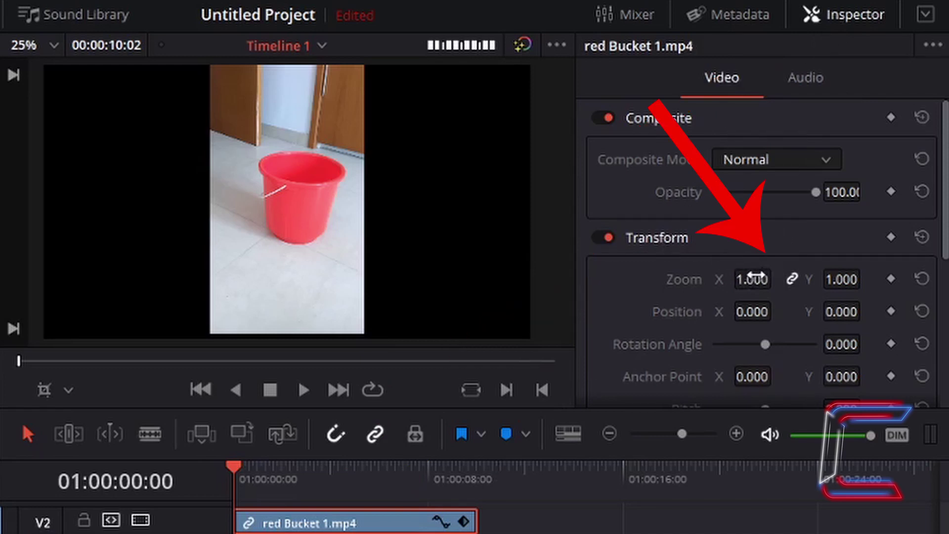
drag(752, 277, 727, 277)
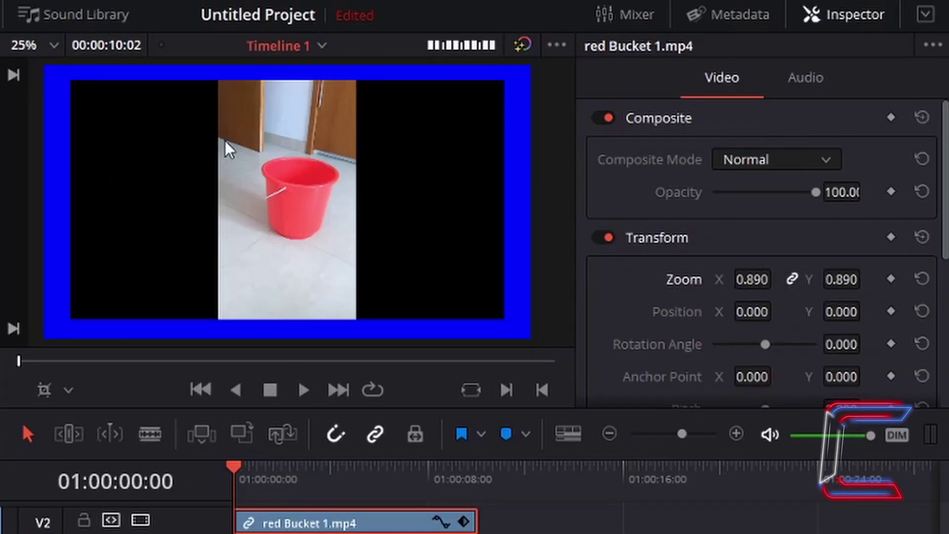
click(364, 434)
key(shift+grave)
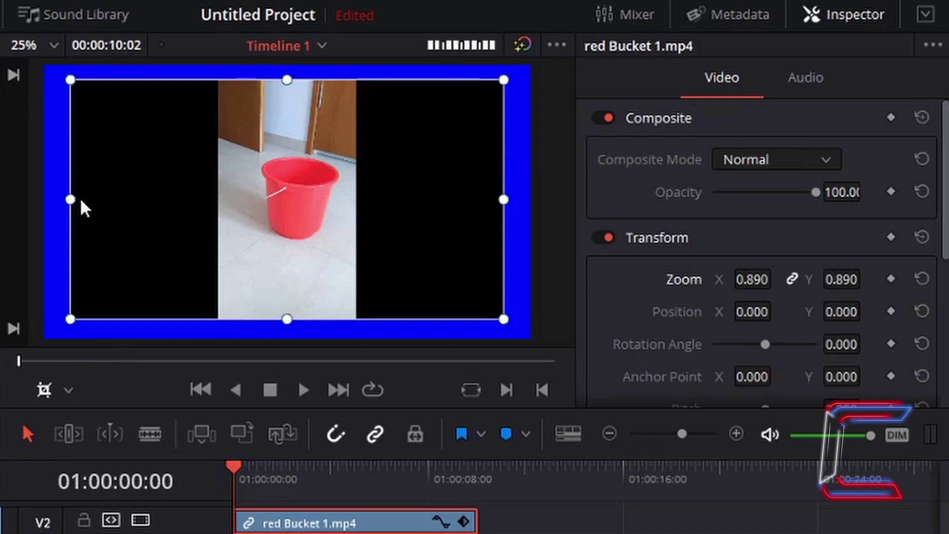
Crop the black bars off the bucket clip's left and right edges, then hide the overlay
drag(71, 199, 232, 223)
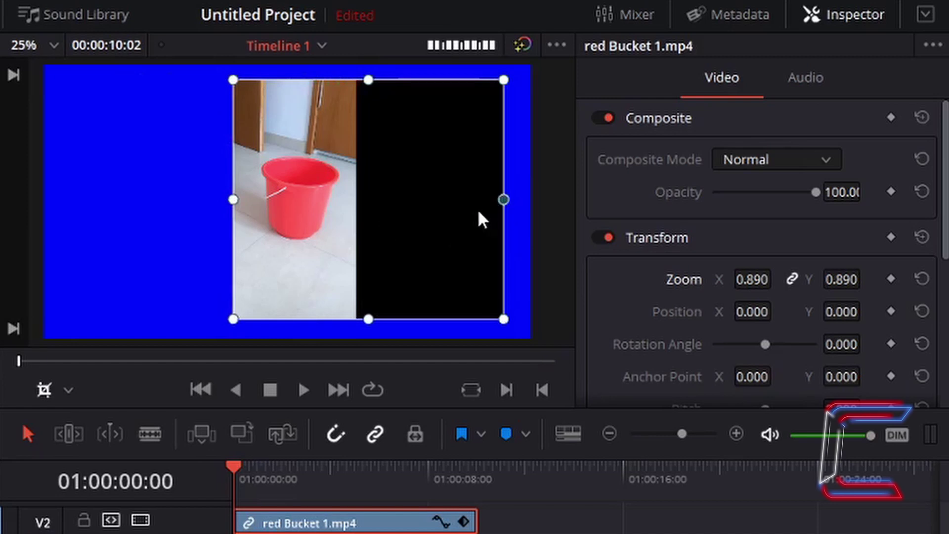
drag(479, 212, 355, 216)
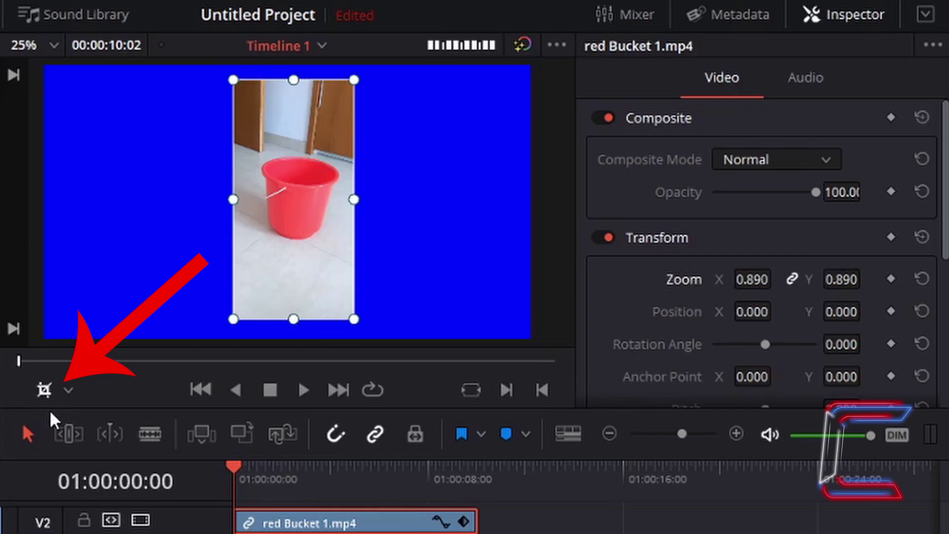
click(44, 390)
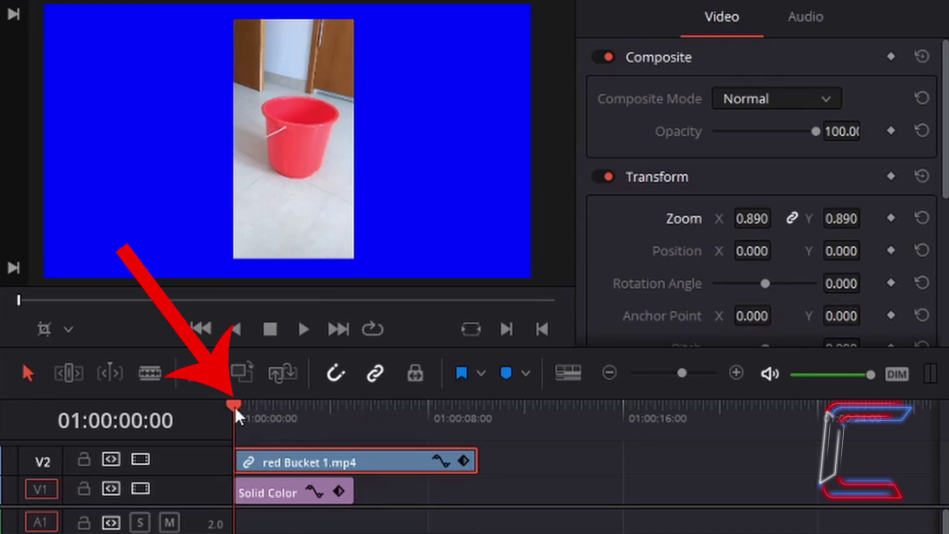
Extend the V1 Solid Color clip's end to match the bucket clip's end
drag(236, 415, 396, 417)
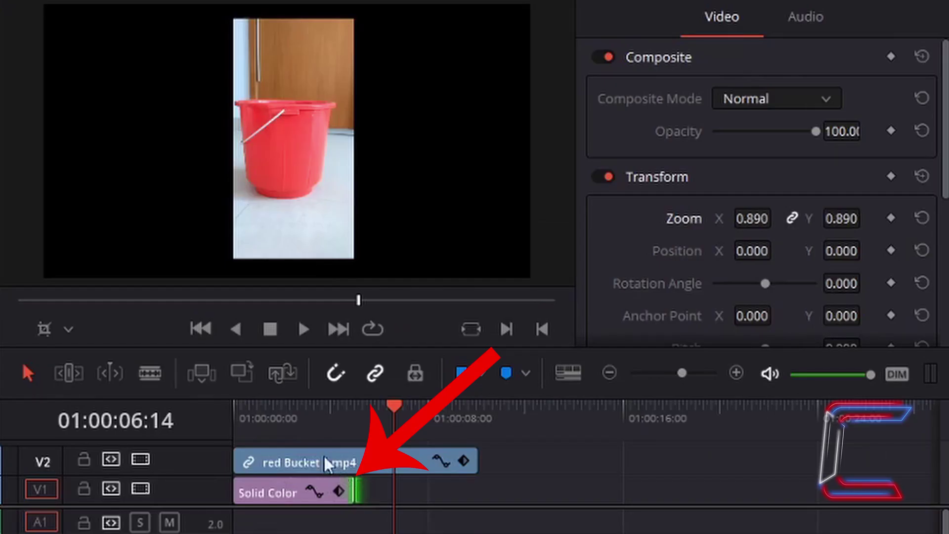
drag(355, 491, 483, 492)
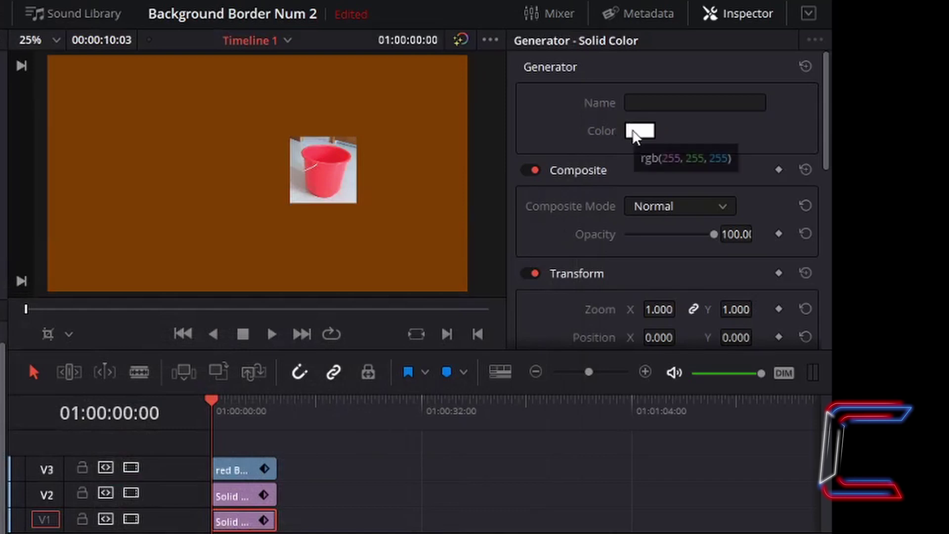
Scale the V2 brown solid to 0.370, set Position X to 275, and nudge it up
click(229, 497)
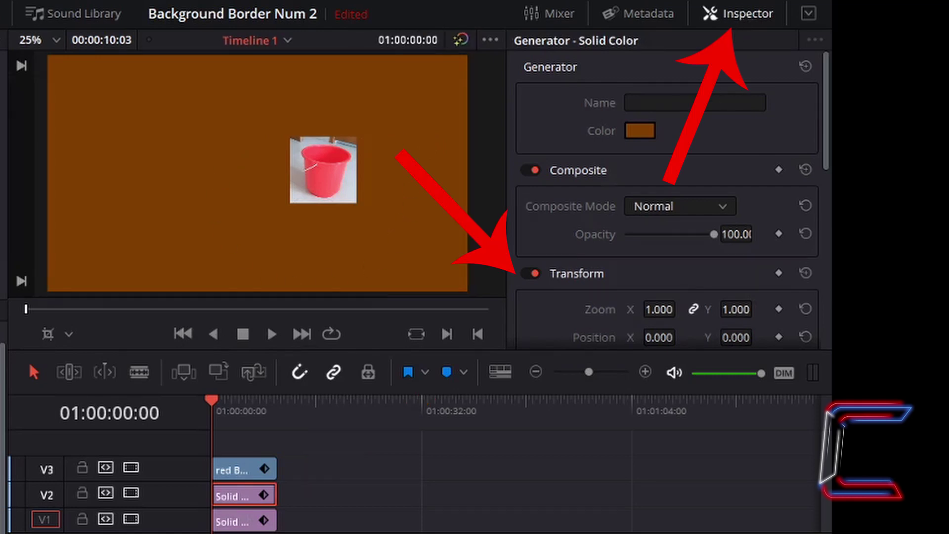
scroll(642, 271, down, 2)
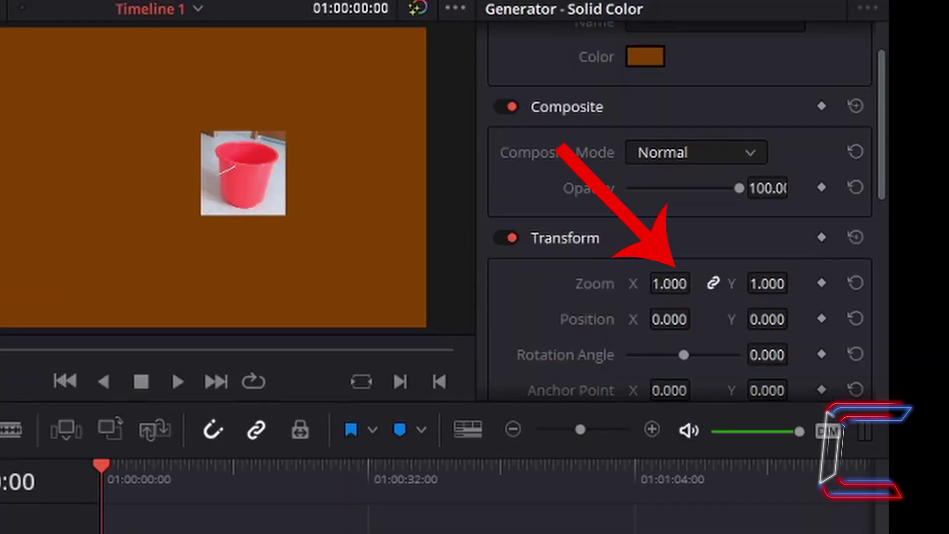
mouse_move(659, 257)
mouse_down()
mouse_move(640, 256)
mouse_move(615, 284)
mouse_move(658, 283)
mouse_move(647, 285)
mouse_up()
text(275)
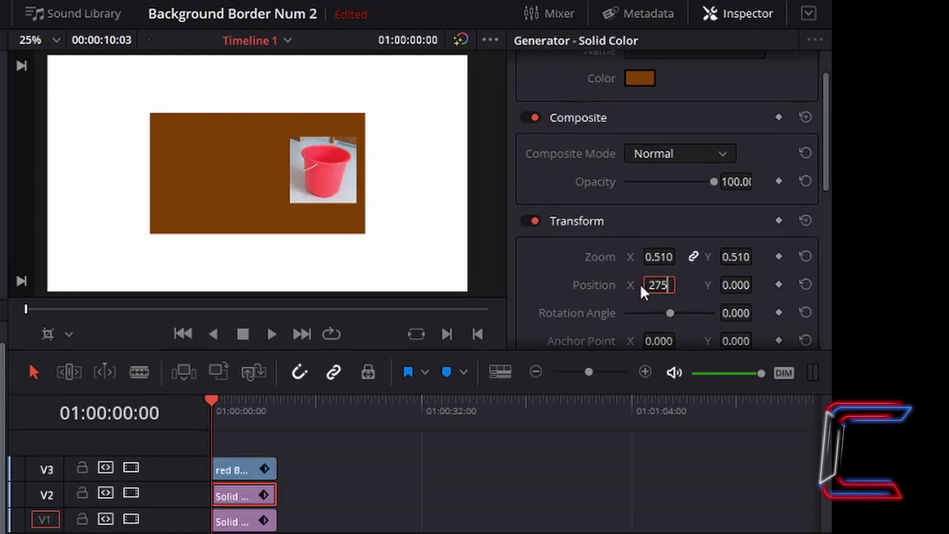
key(Return)
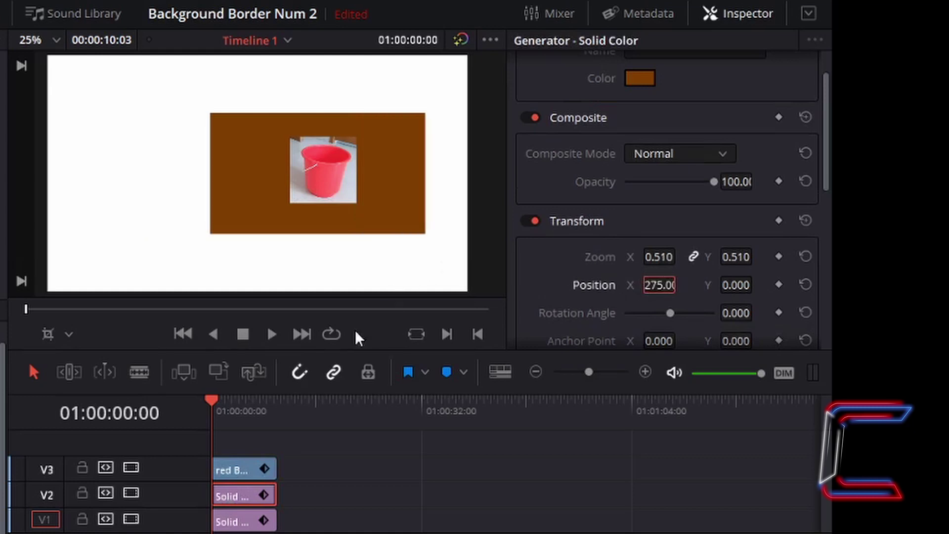
drag(659, 256, 642, 256)
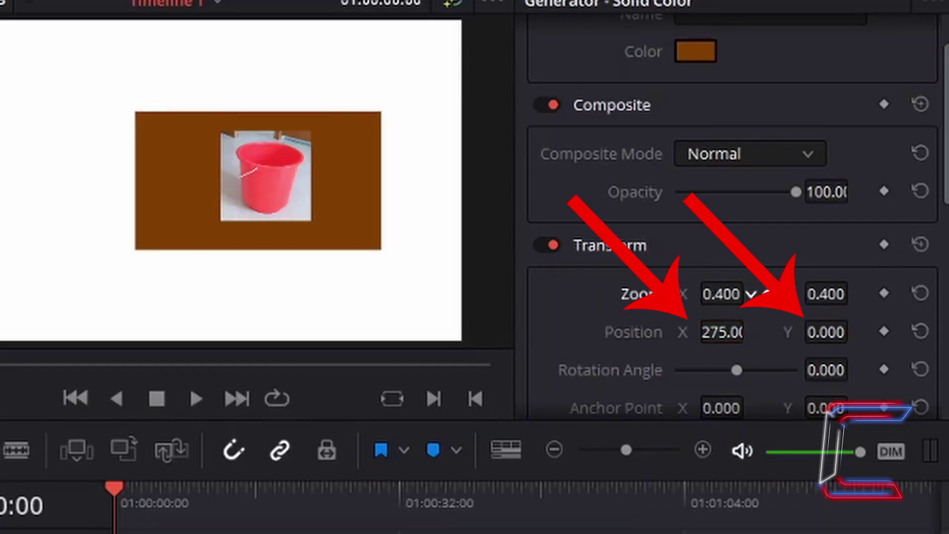
drag(643, 293, 633, 293)
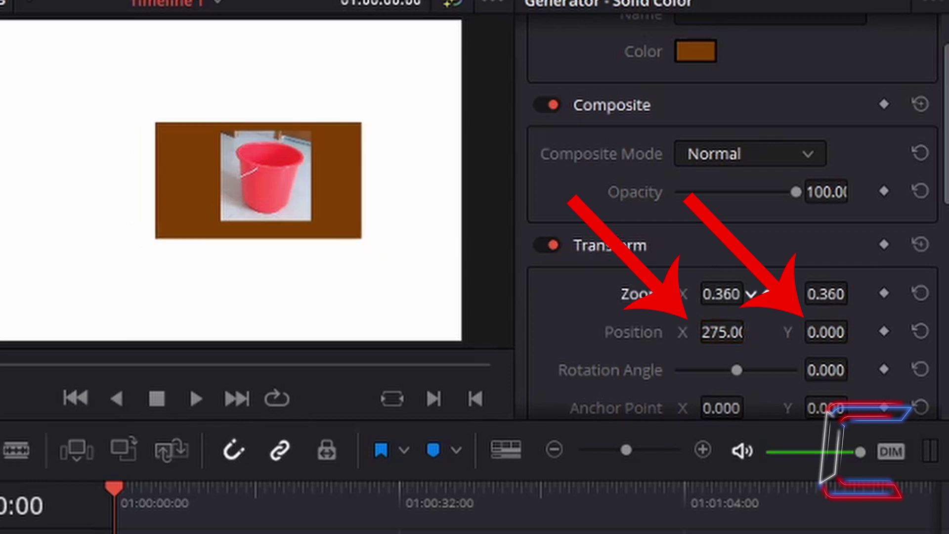
drag(751, 294, 756, 294)
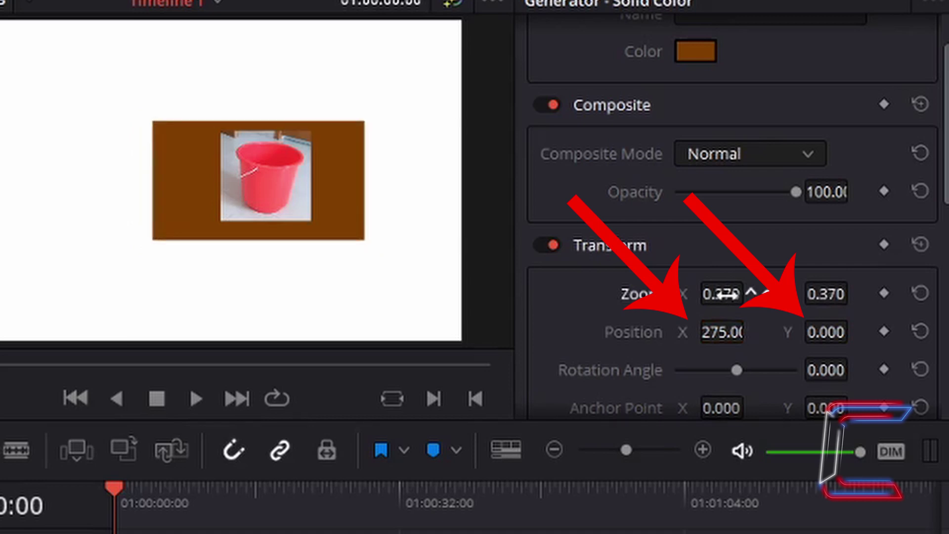
drag(813, 331, 820, 332)
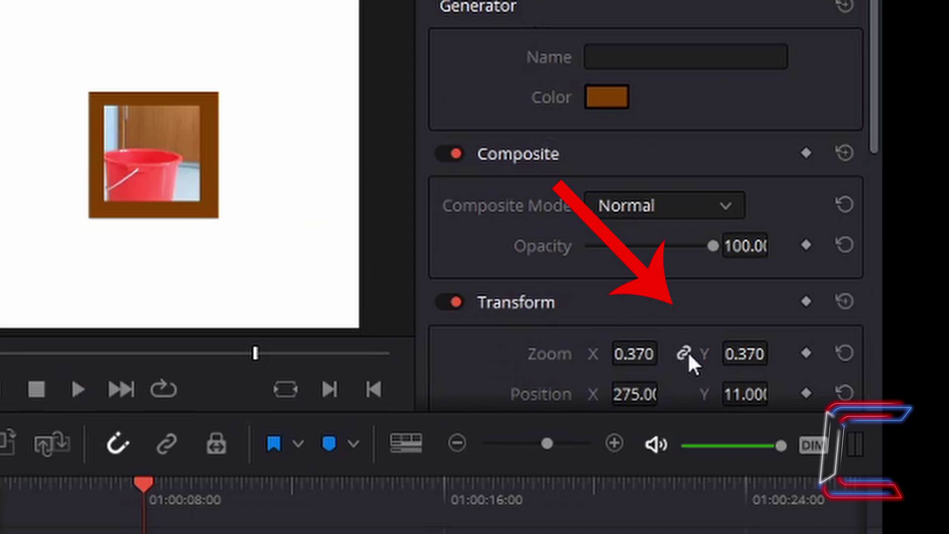
Unlink the brown solid's zoom and set Zoom X 0.320, Zoom Y 0.400
click(693, 309)
drag(633, 354, 665, 354)
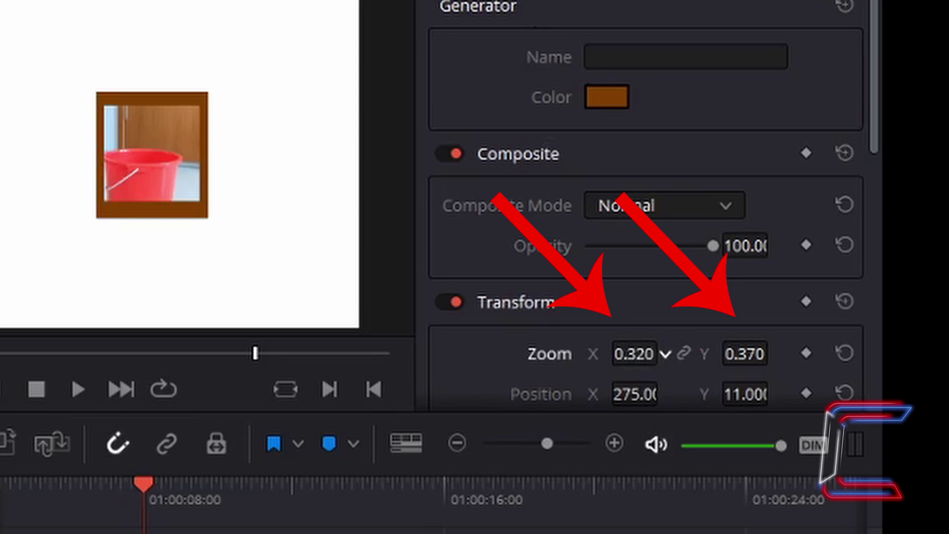
mouse_move(732, 354)
mouse_down()
mouse_move(776, 354)
mouse_move(736, 371)
mouse_up()
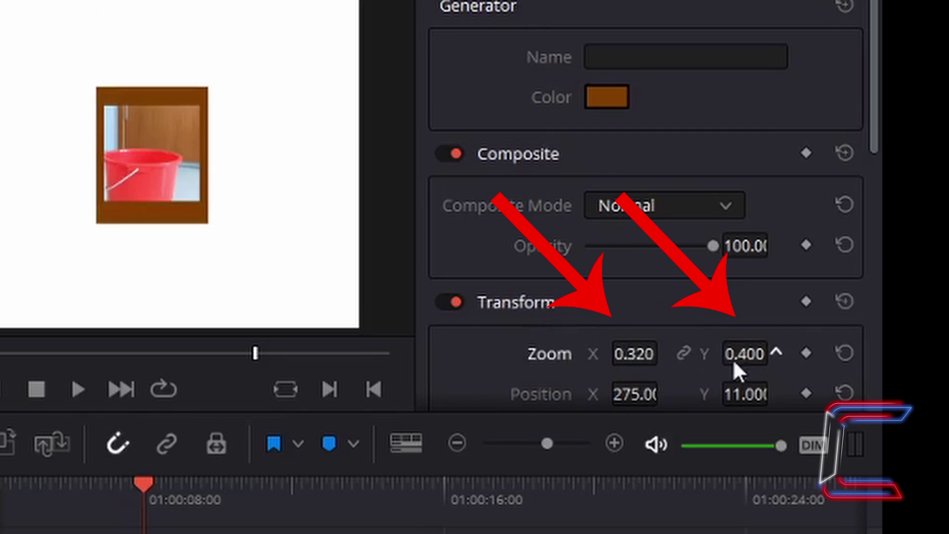